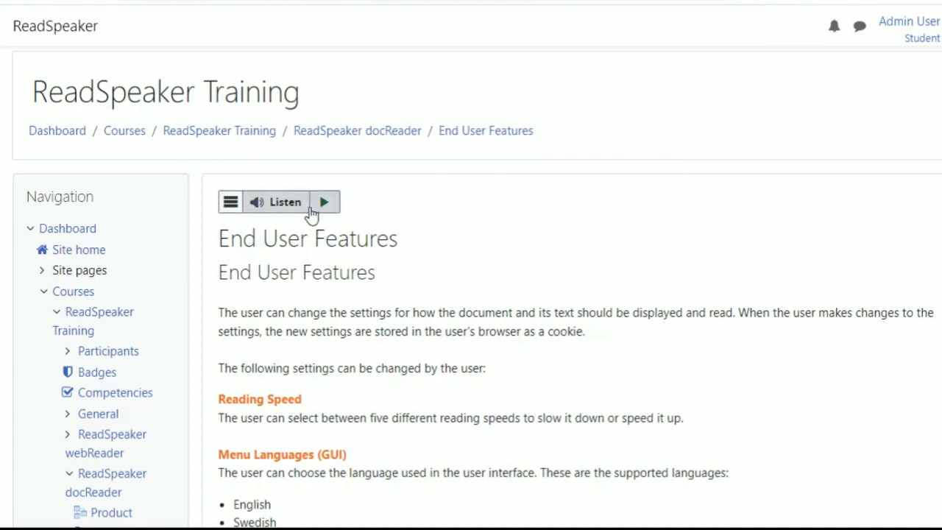
- Have webReader read the End User Features page aloud, and bring up its options list
left_click(309, 207)
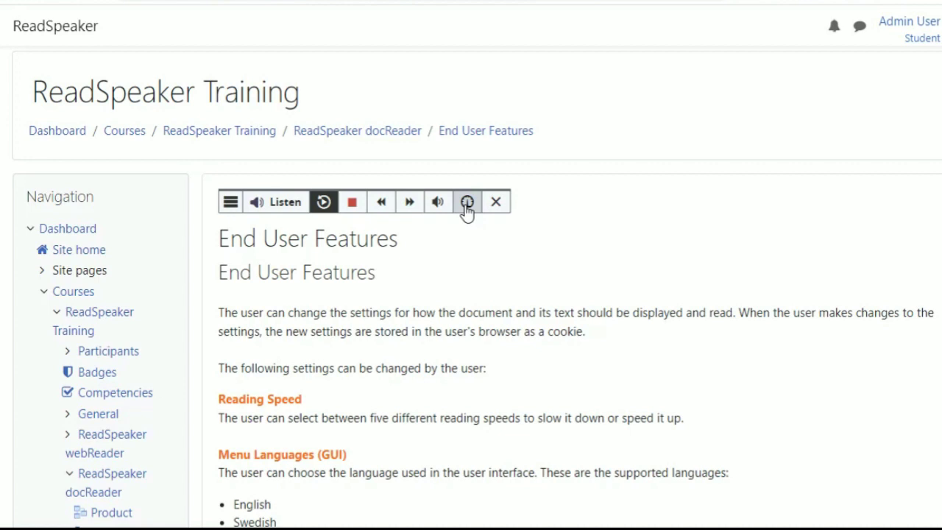
left_click(231, 212)
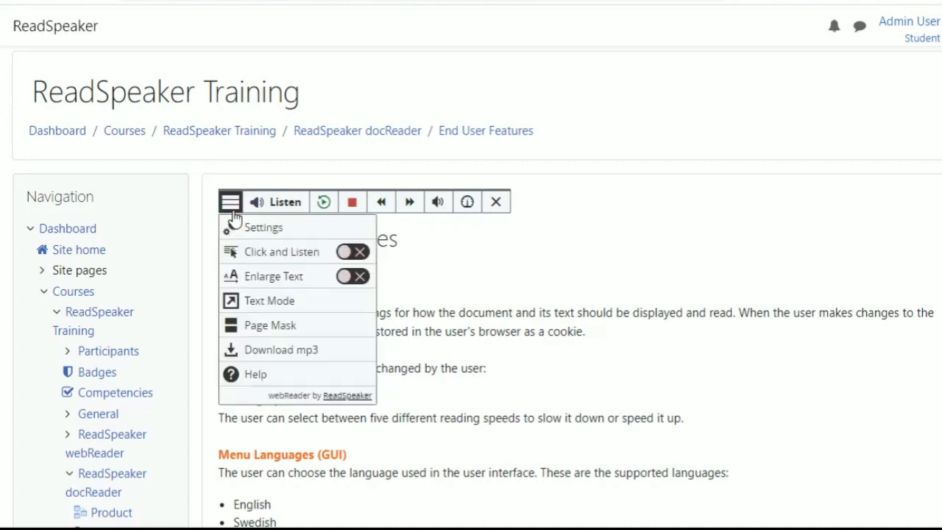
left_click(340, 229)
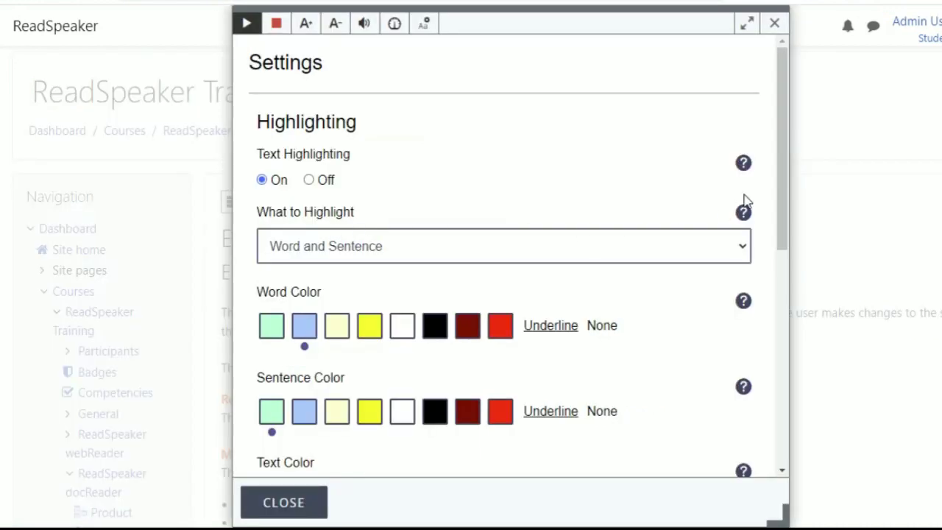
left_click_drag(784, 168, 785, 387)
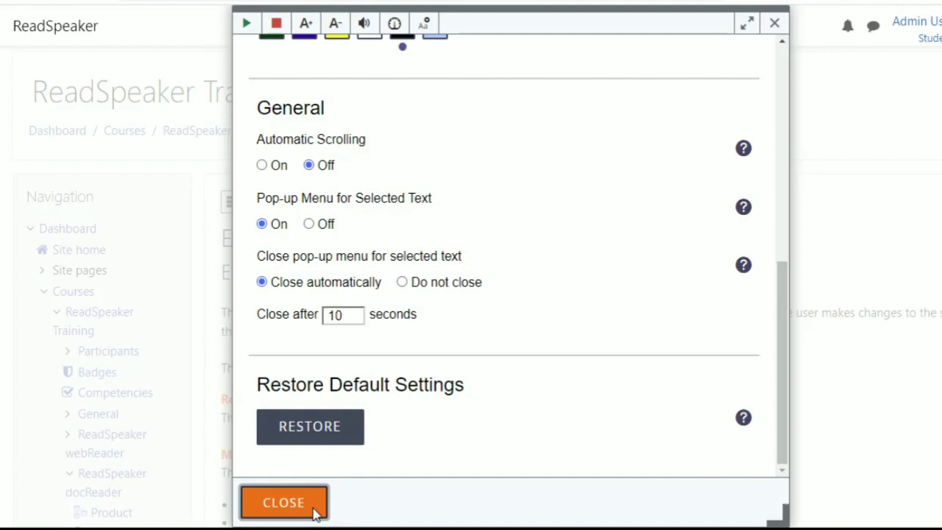
left_click(284, 503)
- Enable Click and Listen, then have the sentence about changeable settings read aloud
left_click(231, 202)
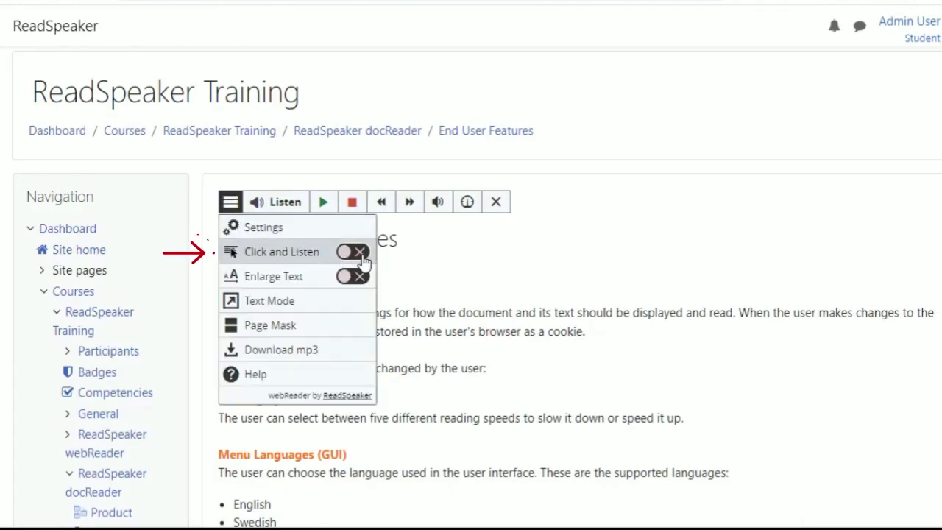
left_click(360, 253)
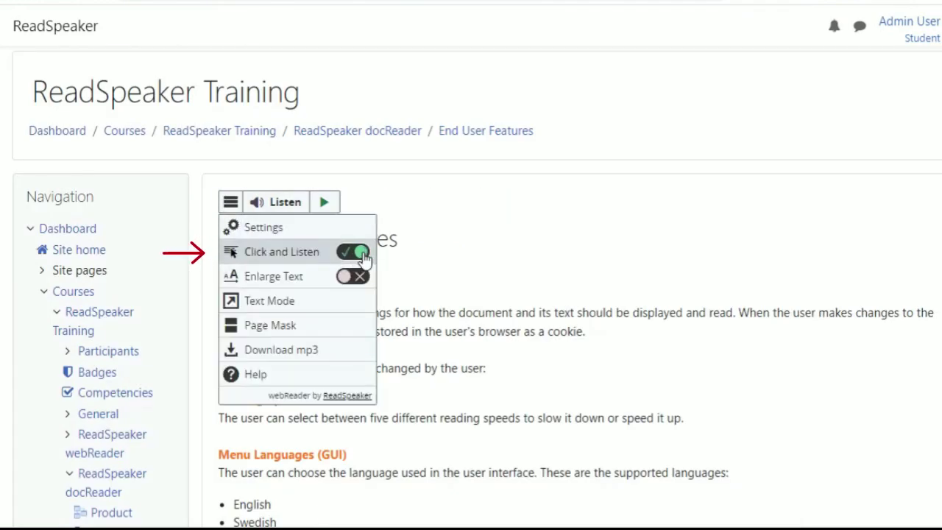
left_click(423, 373)
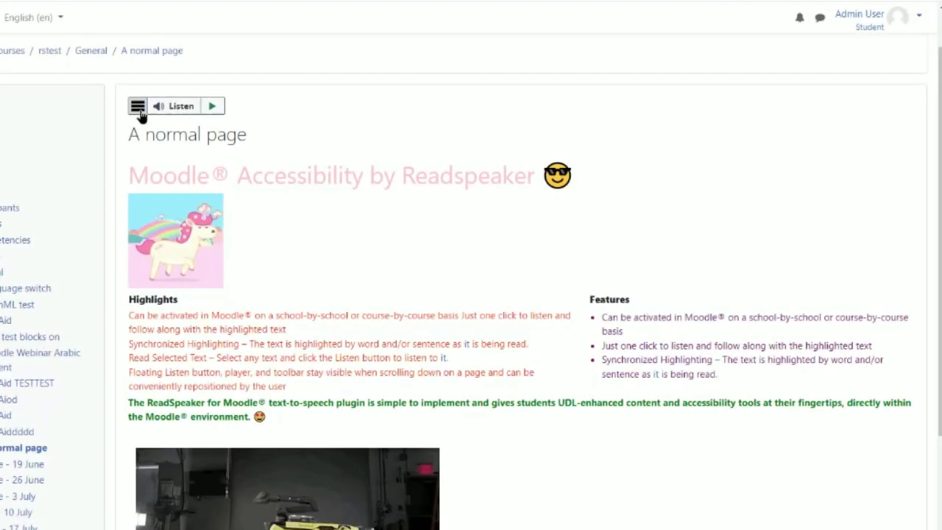
- Show A normal page as plain text in webReader's Text Mode and scroll through it
left_click(138, 107)
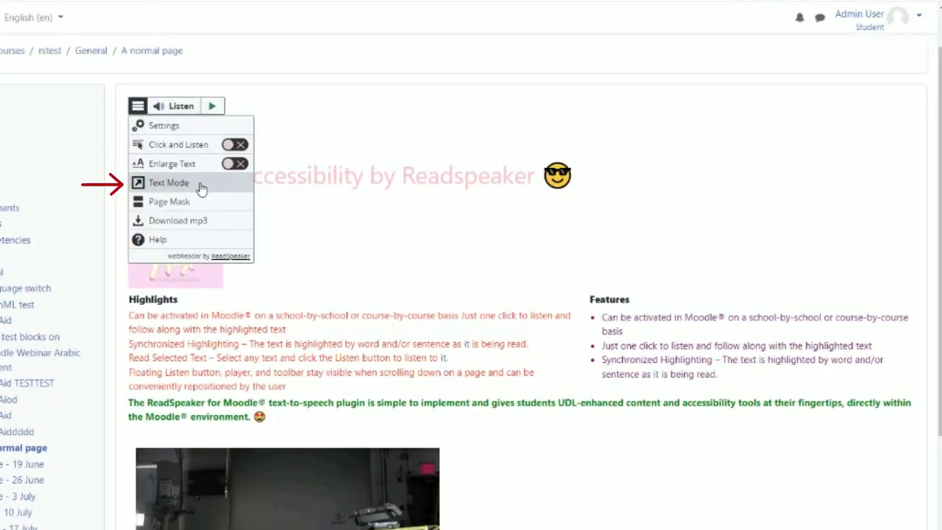
left_click(226, 186)
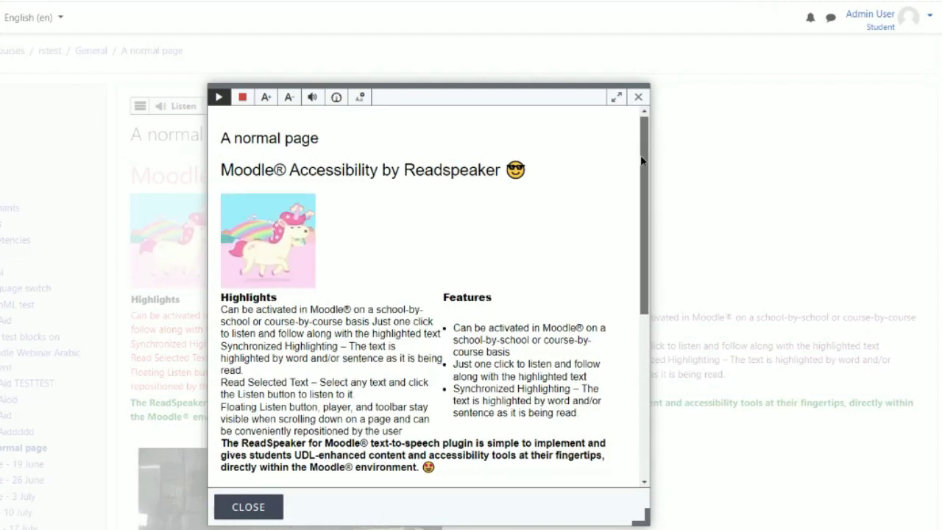
mouse_move(635, 148)
left_mouse_down()
mouse_move(638, 209)
mouse_move(625, 288)
mouse_move(637, 145)
left_mouse_up()
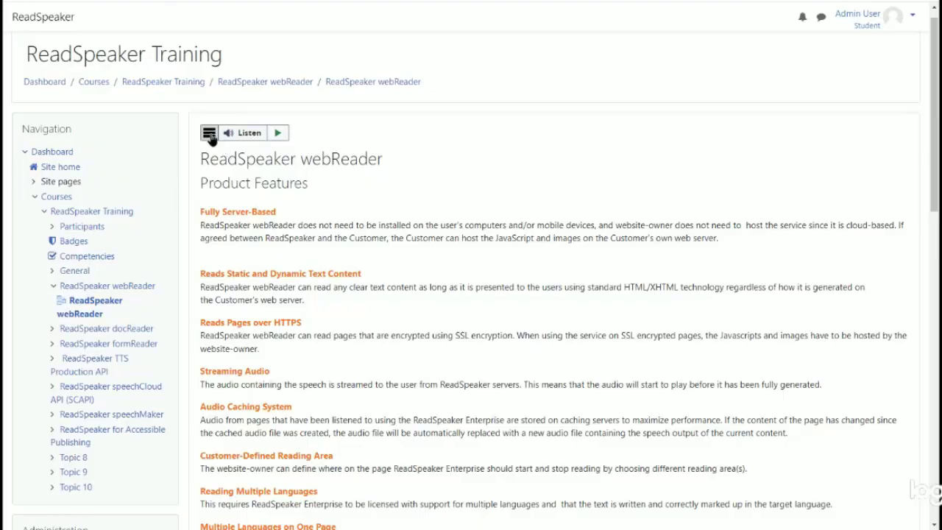
- Read the webReader page aloud with Enlarge Text on, enlarge it further with A+, then stop playback
left_click(209, 133)
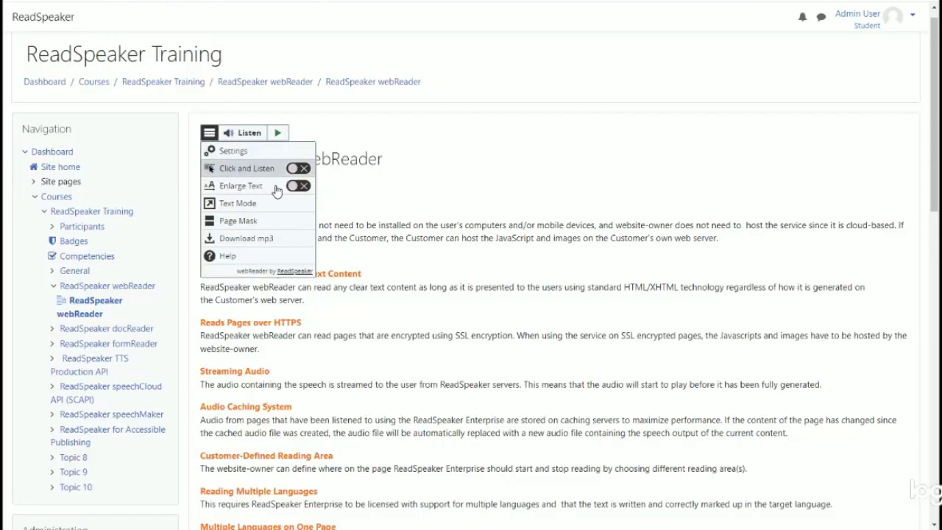
left_click(300, 188)
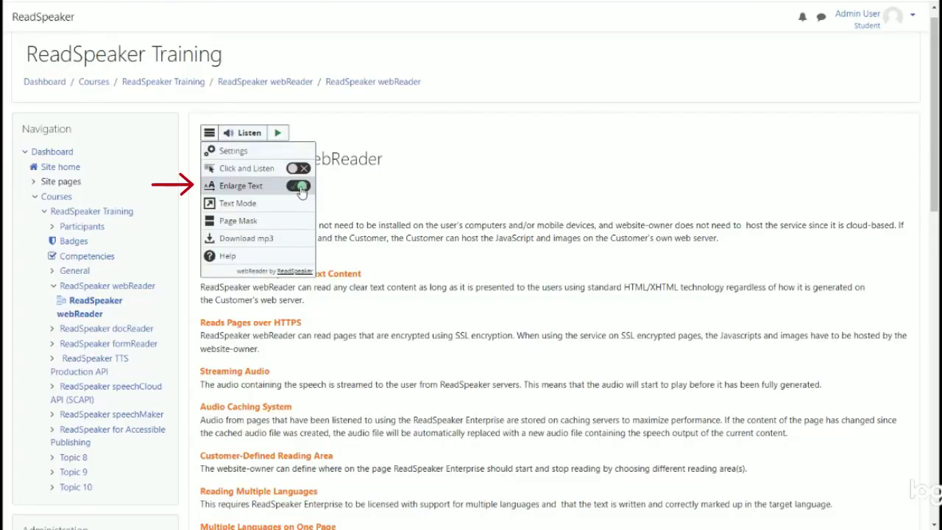
left_click(277, 133)
left_click(508, 174)
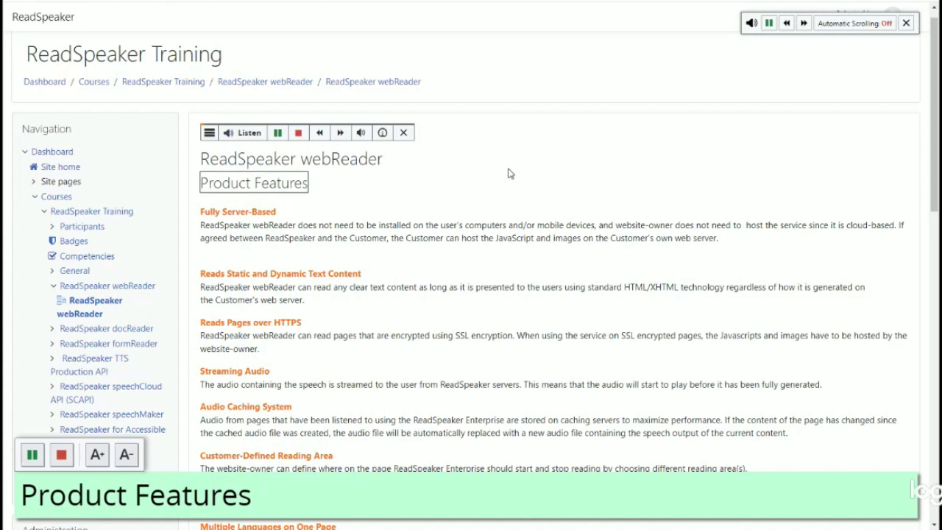
left_click(98, 452)
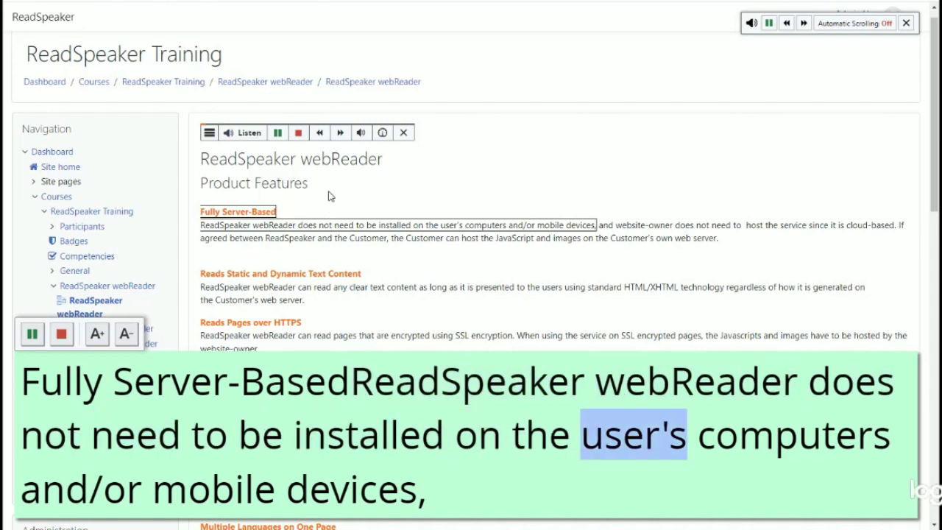
left_click(209, 133)
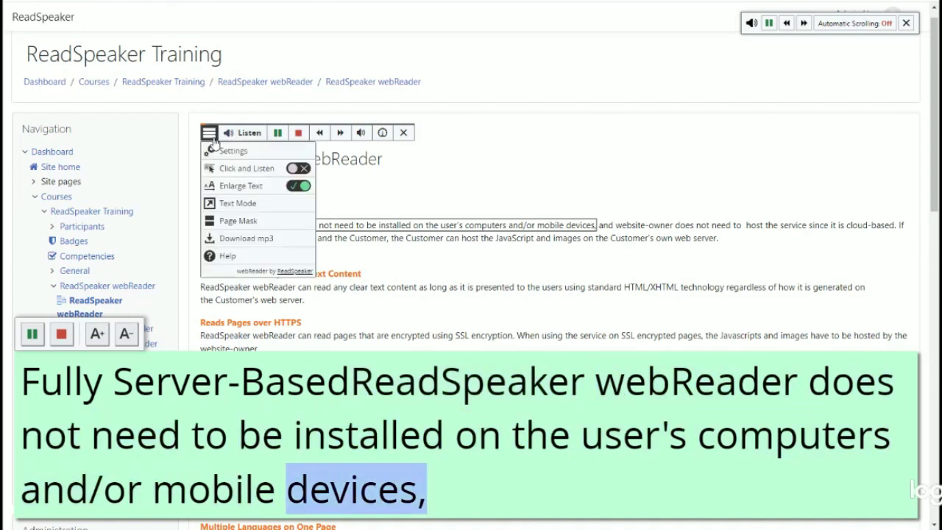
left_click(62, 389)
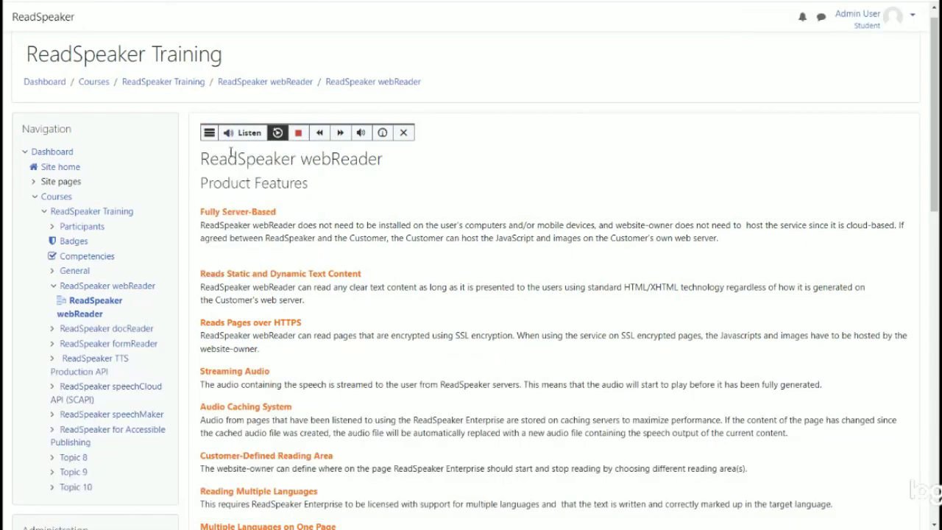
- Turn on the Page Mask, make its reading band taller twice, then turn the mask off
left_click(209, 133)
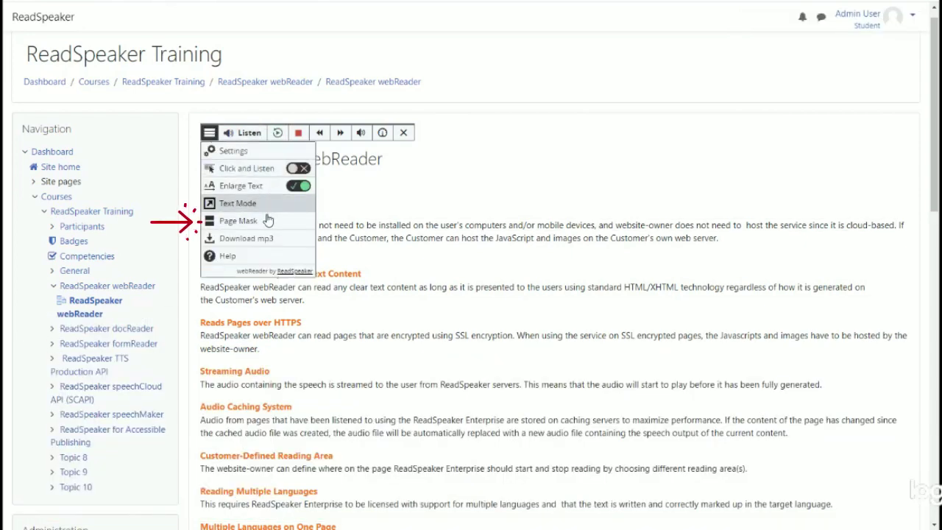
left_click(265, 221)
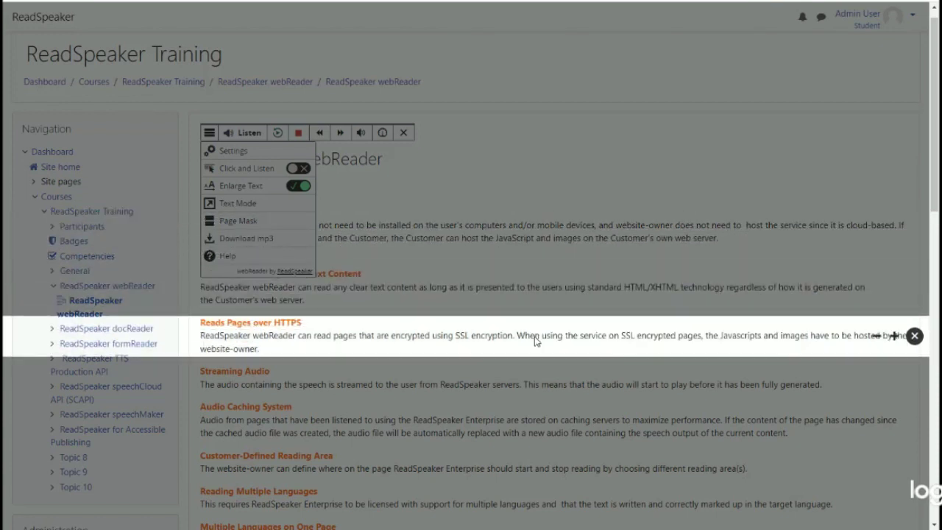
left_click(893, 335)
left_click(893, 336)
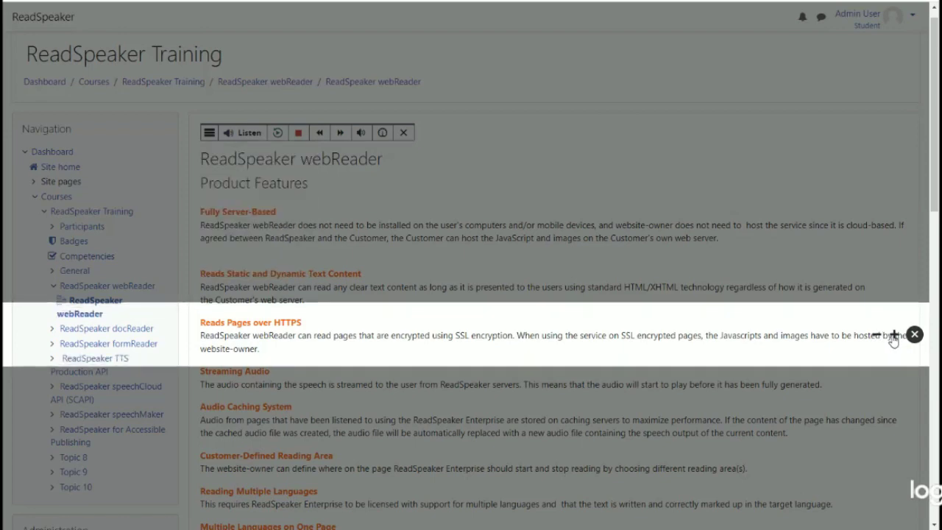
left_click(913, 334)
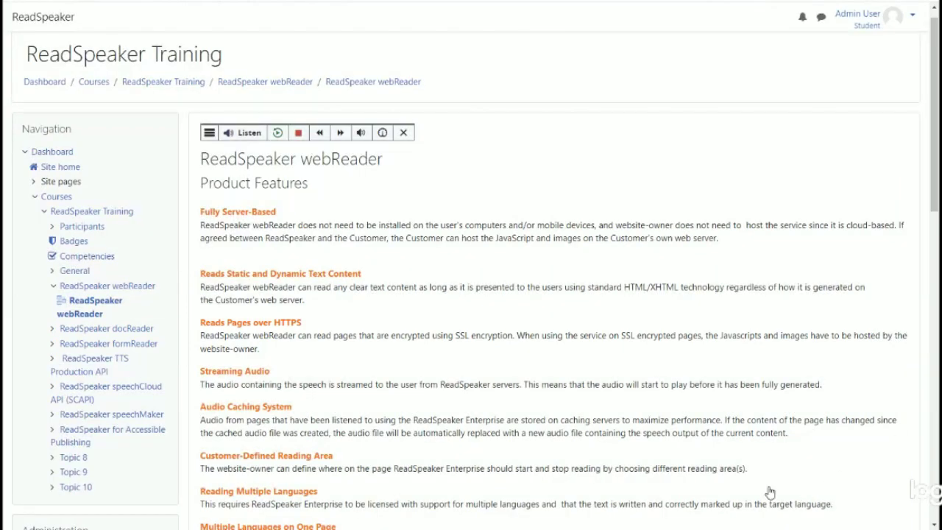
left_click(209, 133)
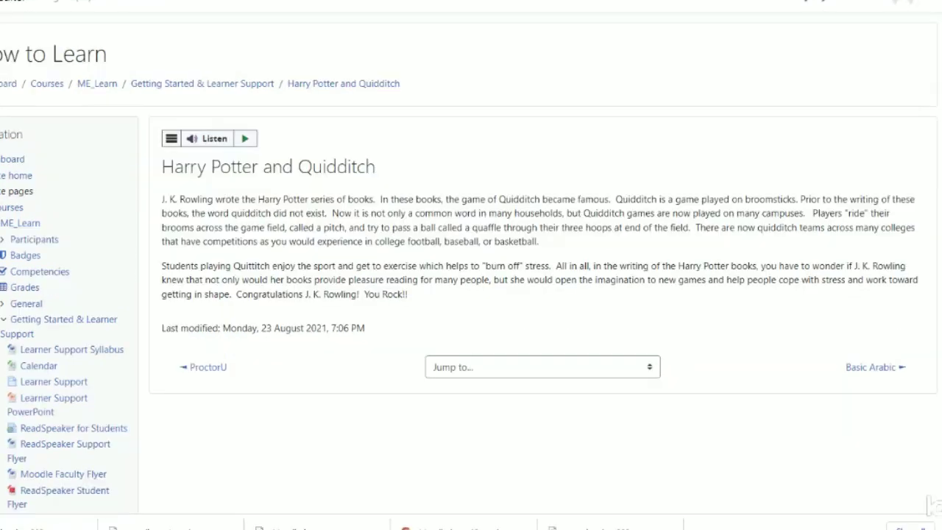
- Hear the Quidditch and broomsticks sentence read aloud, then look up 'Quidditch' in the dictionary
left_click_drag(615, 199, 799, 197)
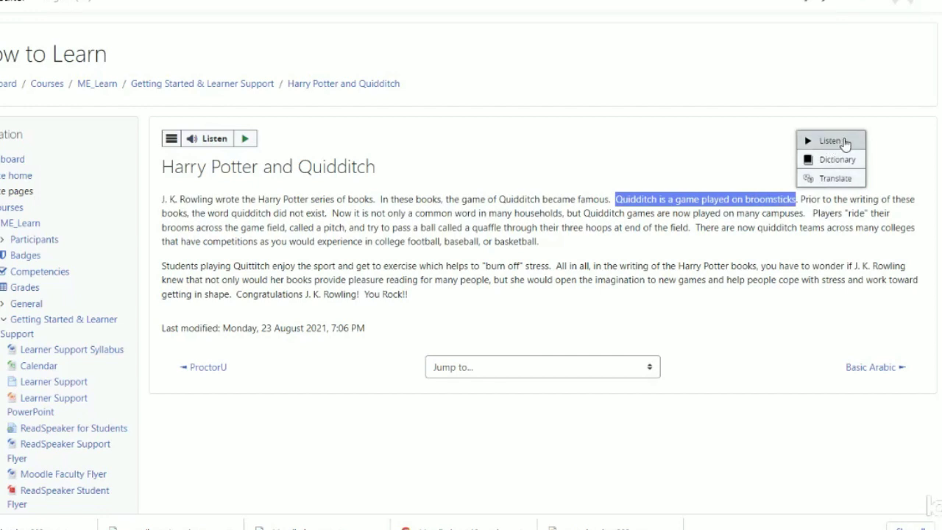
left_click(832, 140)
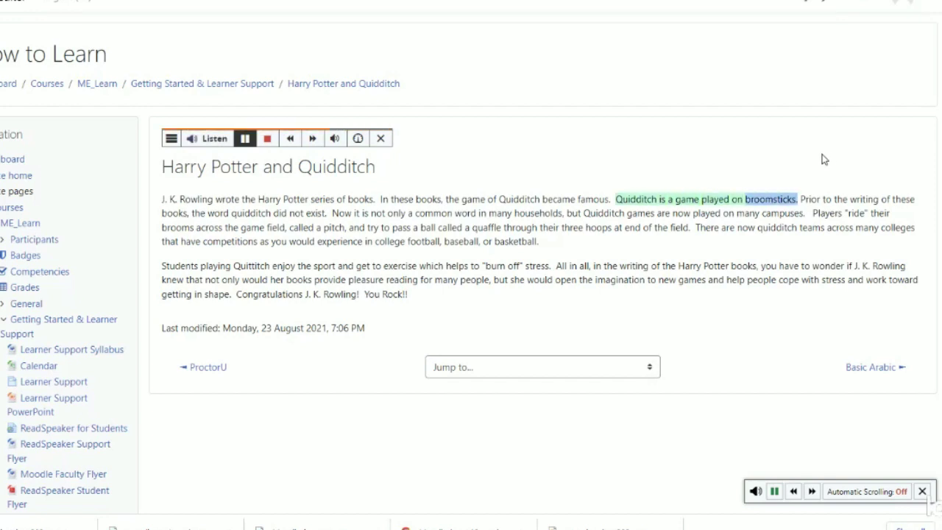
double_click(636, 199)
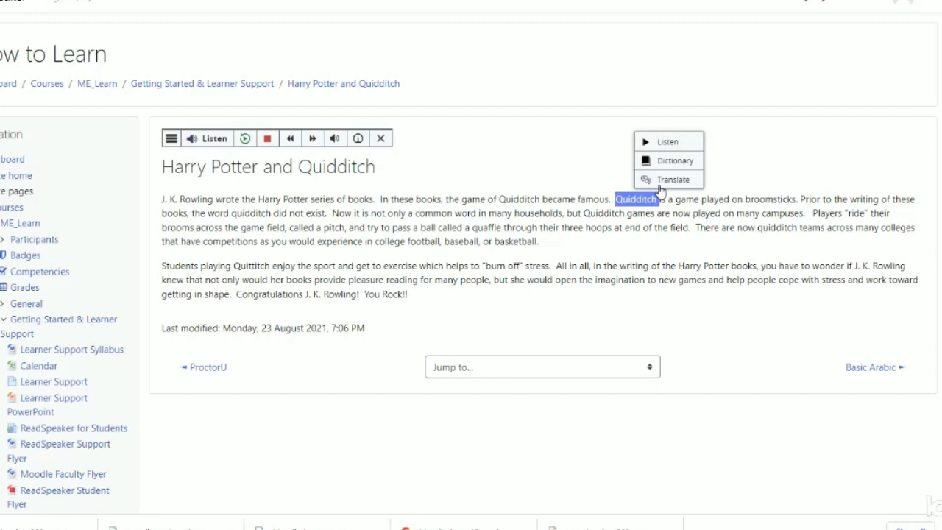
left_click(694, 161)
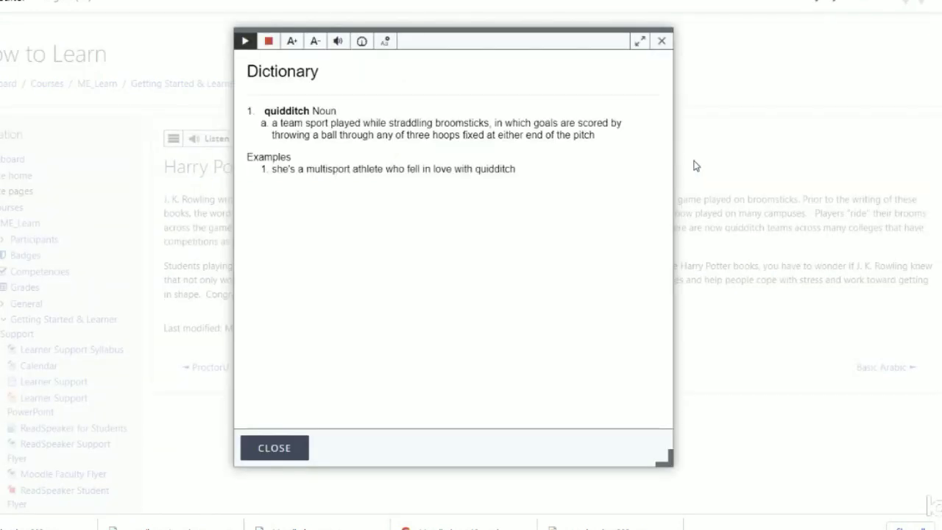
- Play the quidditch dictionary definition aloud
left_click(246, 42)
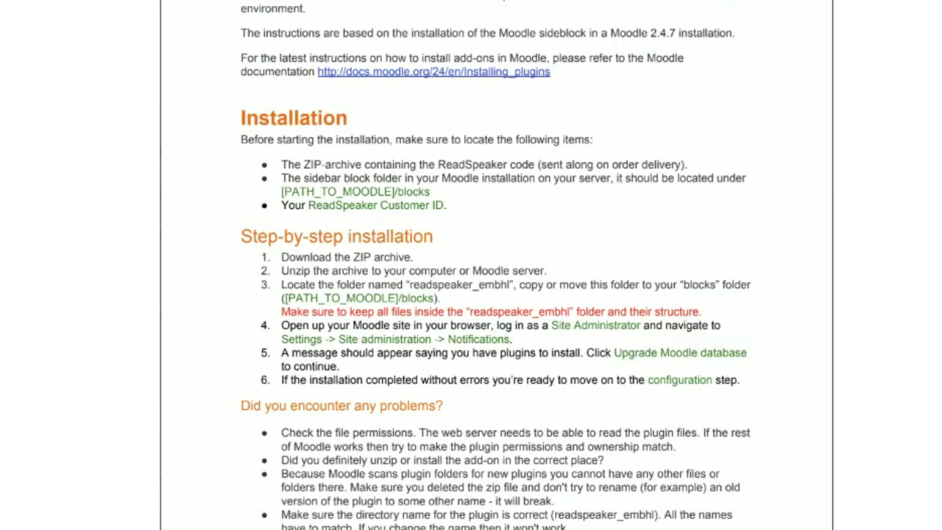
- Scroll the installation guide PDF down to the Configuration section on page 2
scroll(494, 265, "down", 10)
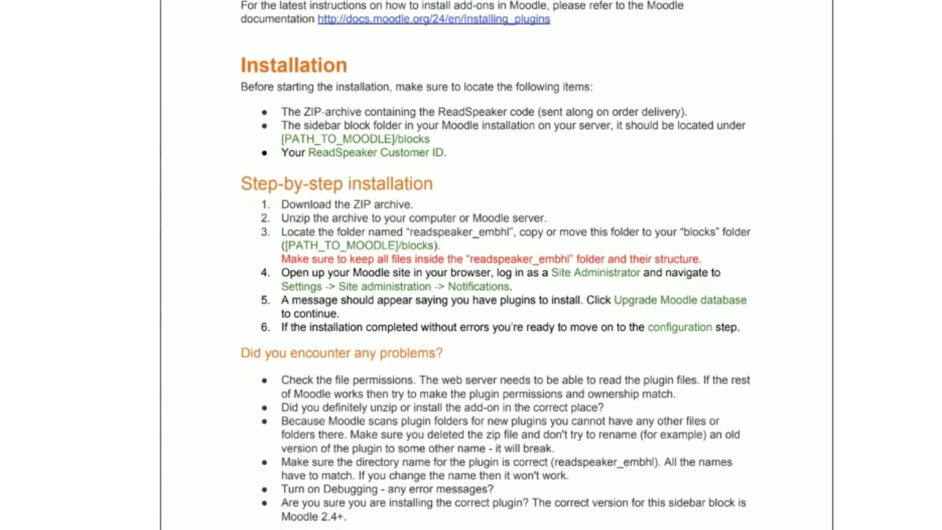
scroll(495, 265, "down", 10)
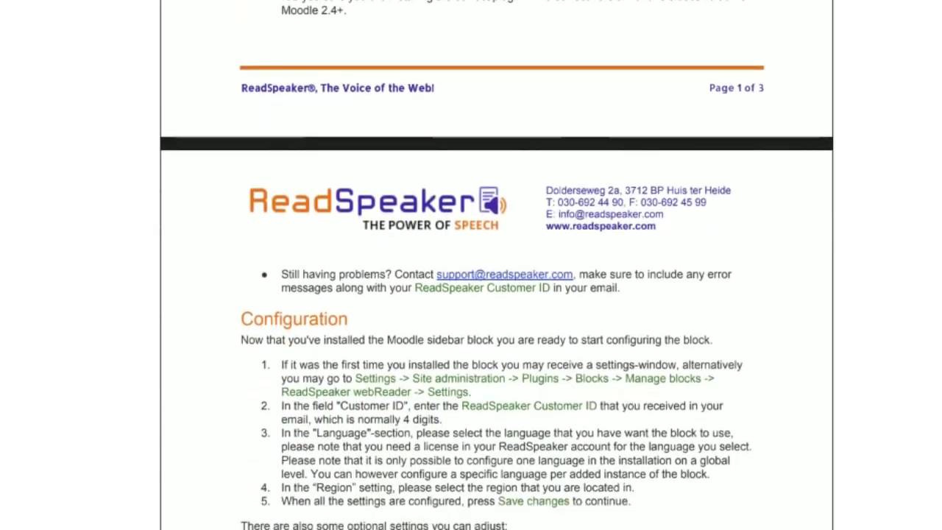
scroll(495, 265, "down", 1)
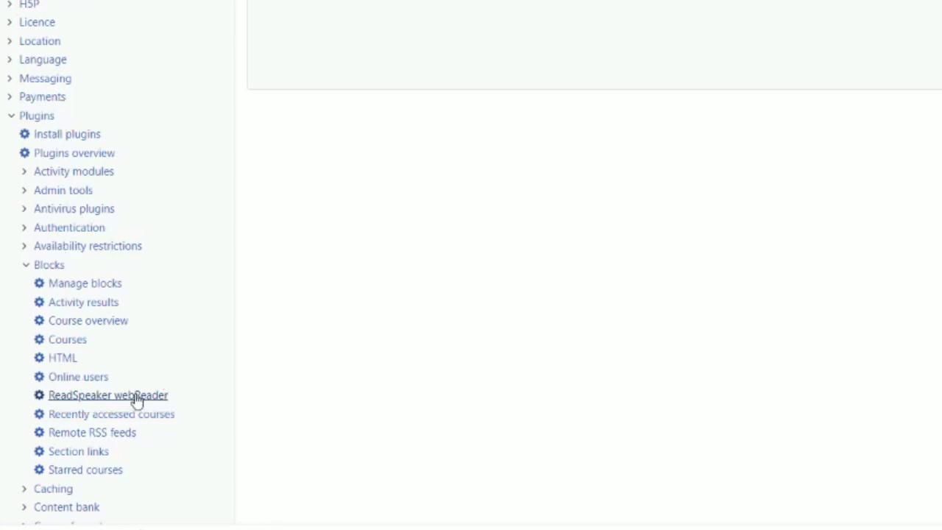
- Open the ReadSpeaker webReader plugin settings and inspect the required Language field
left_click(136, 398)
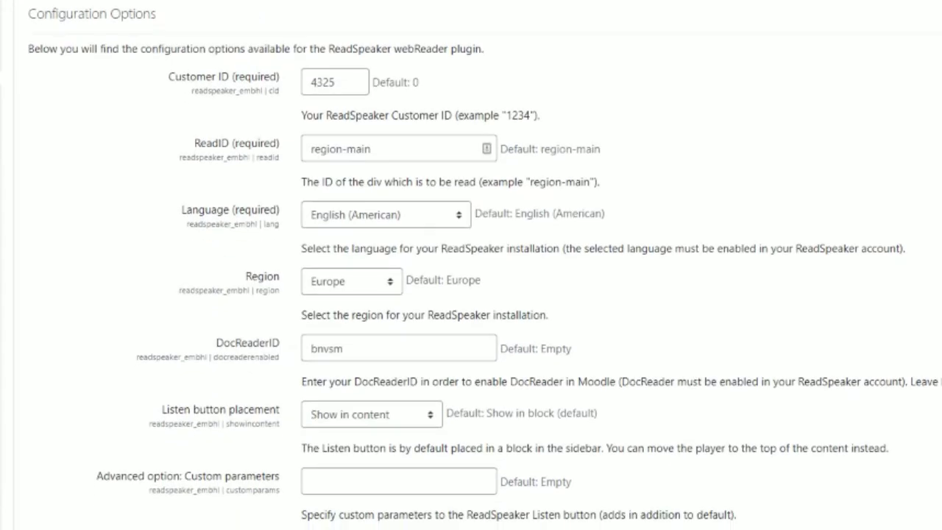
scroll(458, 99, "down", 1)
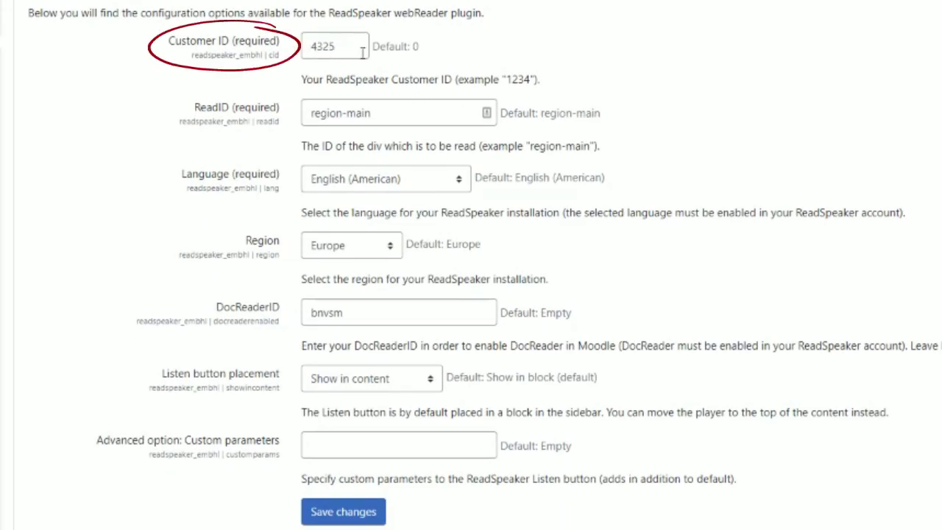
left_click(456, 180)
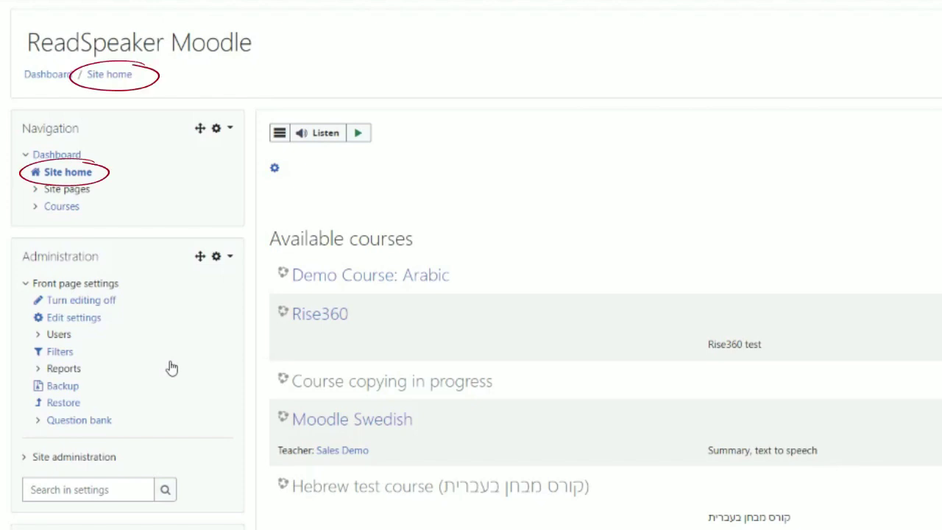
- Set the ReadSpeaker webReader block's Page contexts to 'Display throughout the entire site' and save
scroll(171, 368, "down", 2)
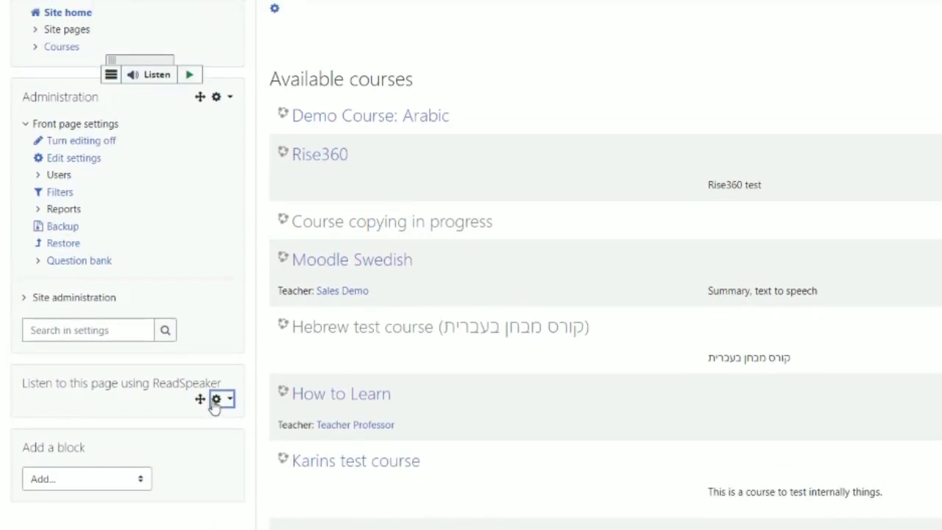
left_click(214, 399)
key("Escape")
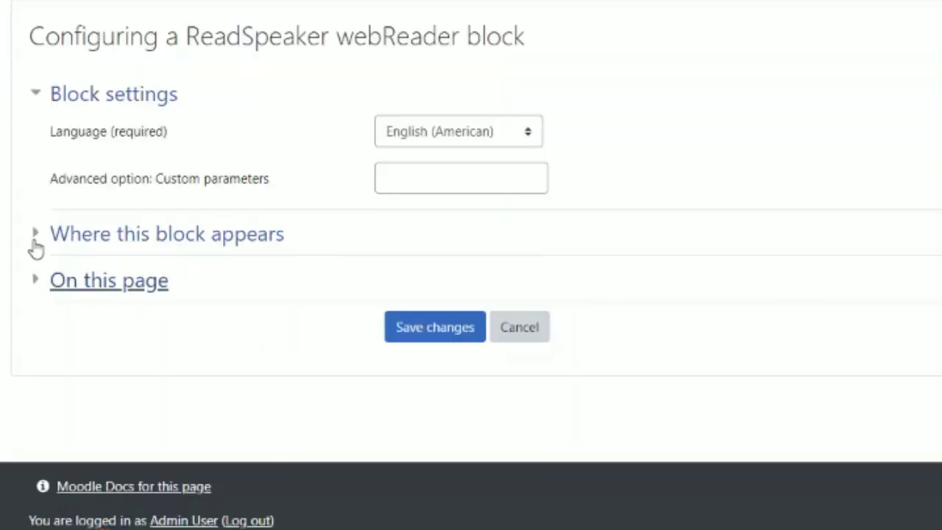
left_click(33, 247)
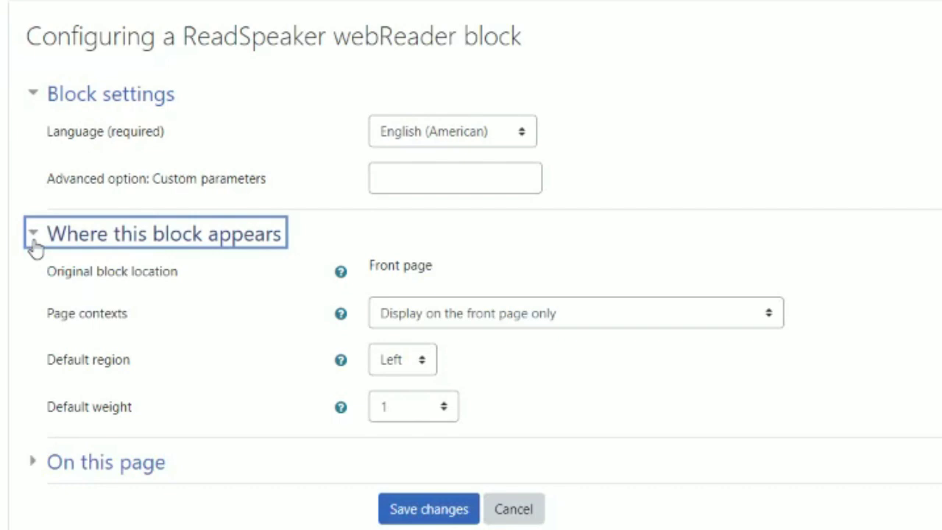
left_click(621, 320)
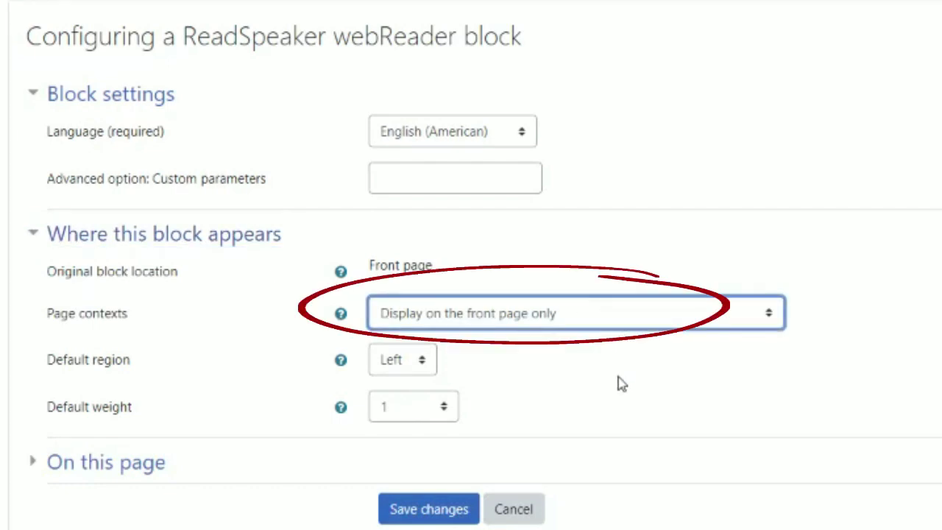
key("Down")
key("Down")
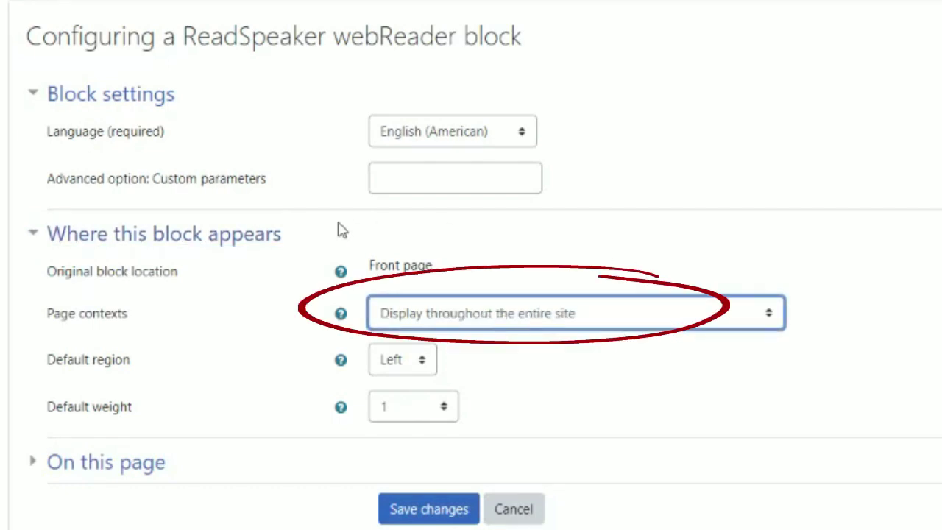
left_click(445, 515)
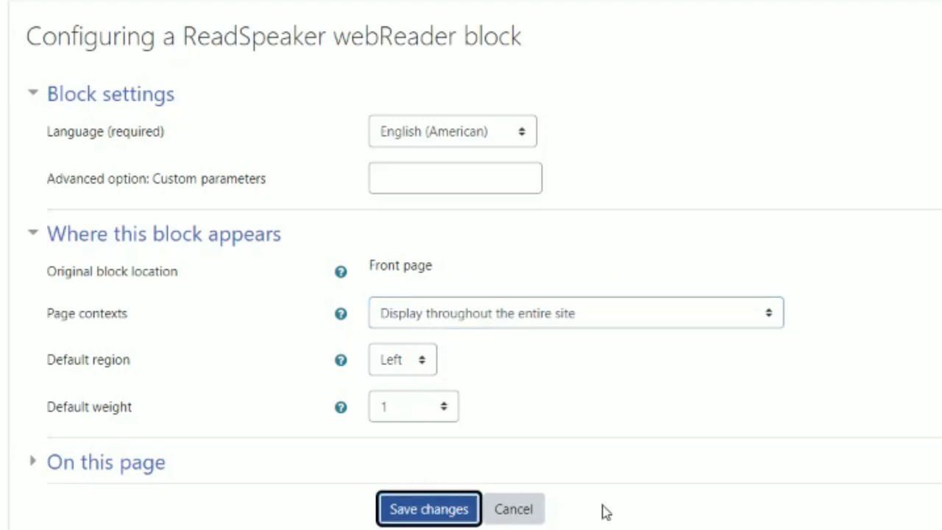